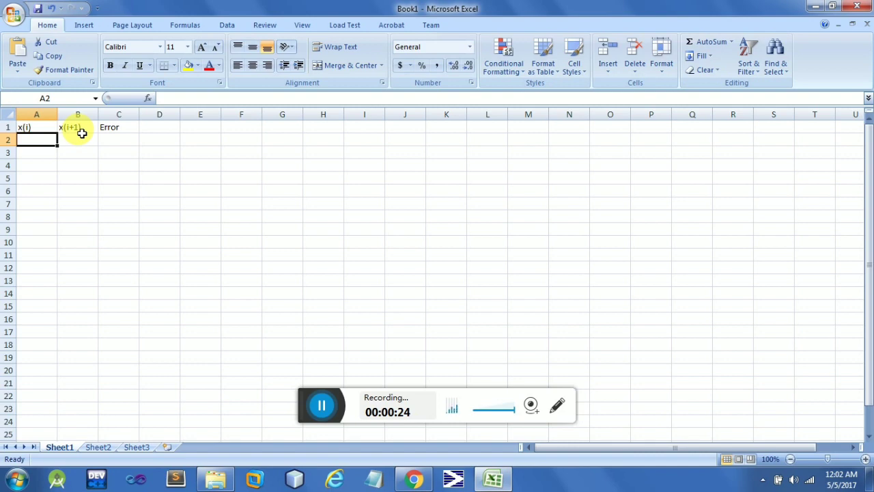
Enter the starting value 1.1 in A2 and the formula =EXP((-1)* A2) in B2.
key(Tab)
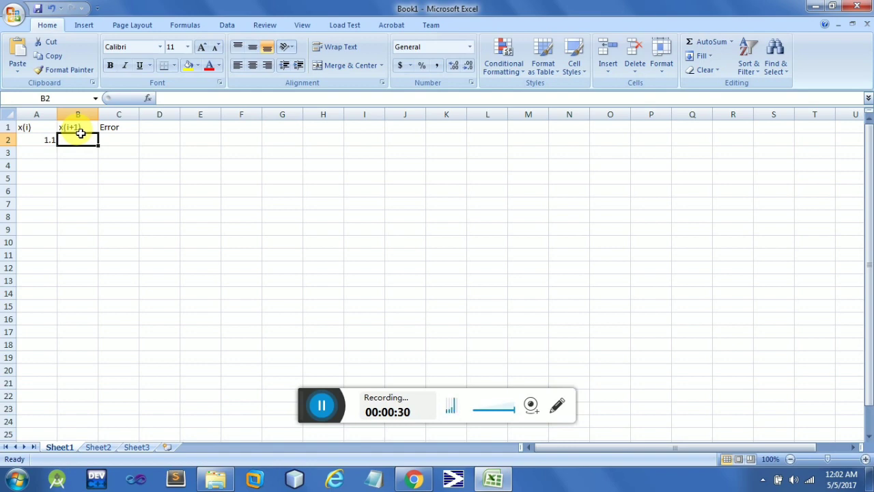
click(191, 101)
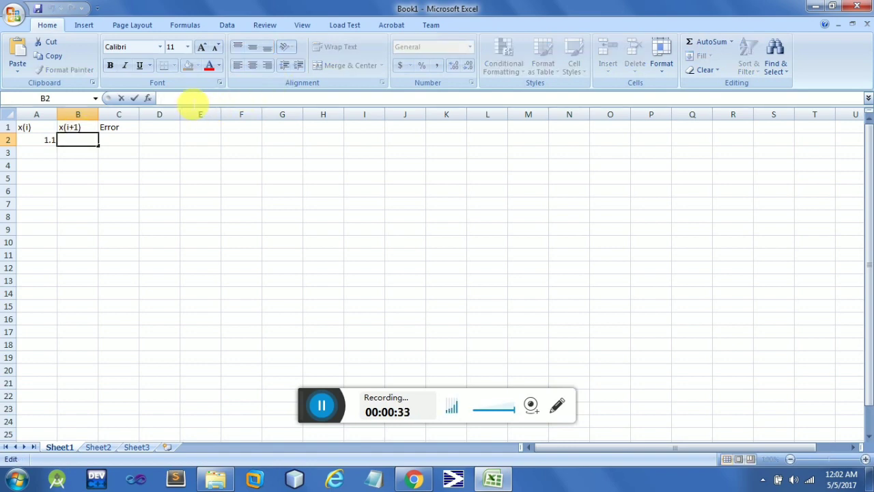
text(=)
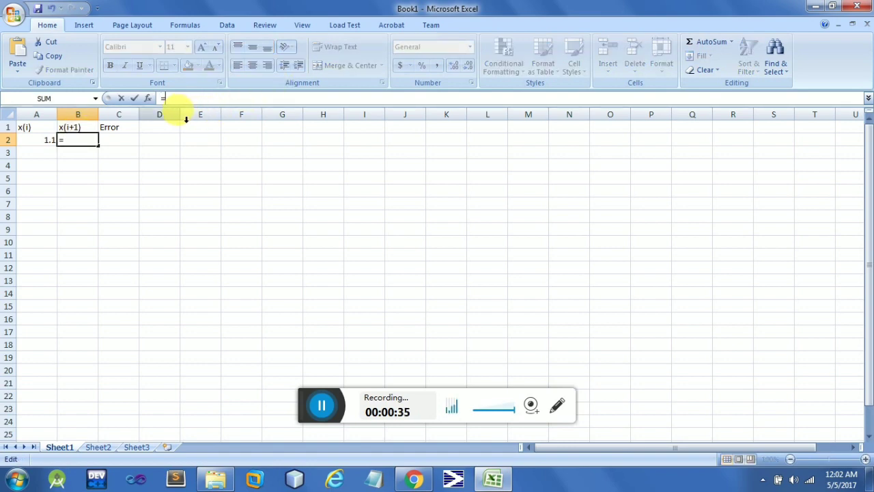
text(EXP)
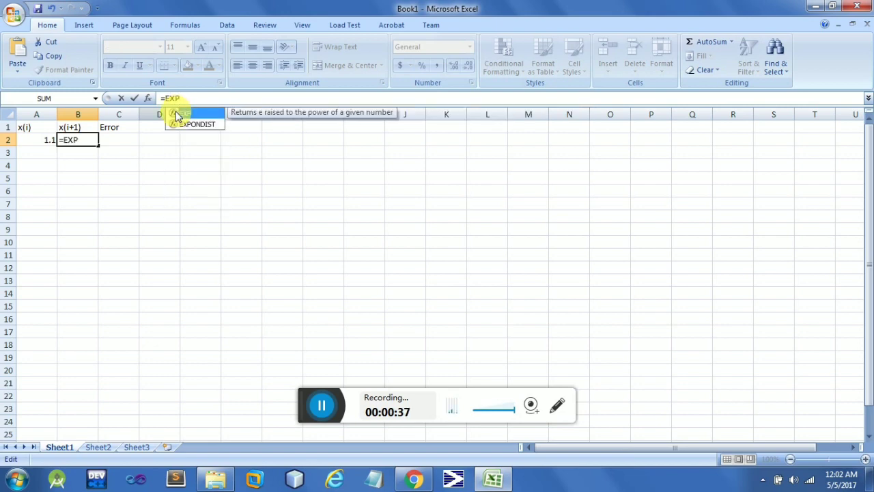
double_click(177, 113)
text(((-1))
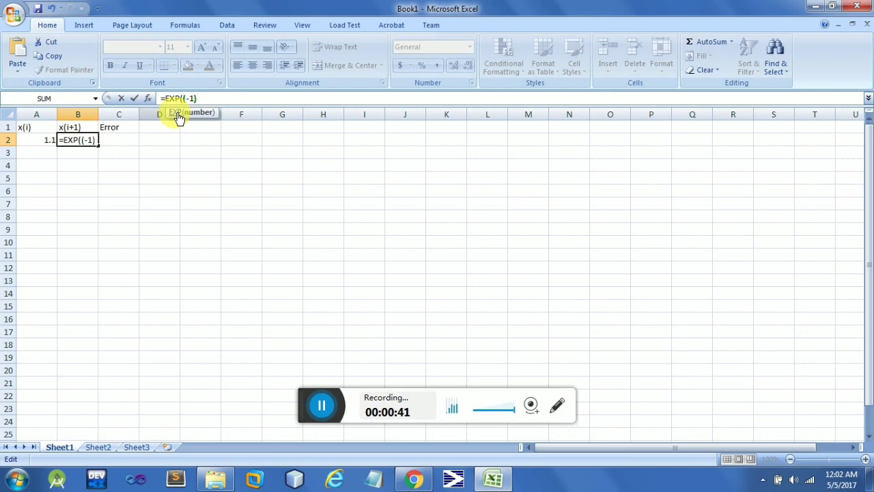
text(*)
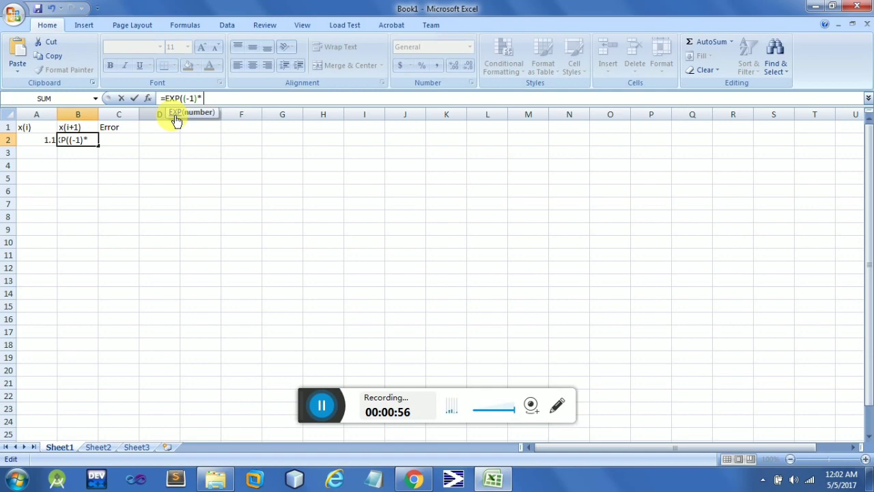
text(A1)
key(BackSpace)
text(2)
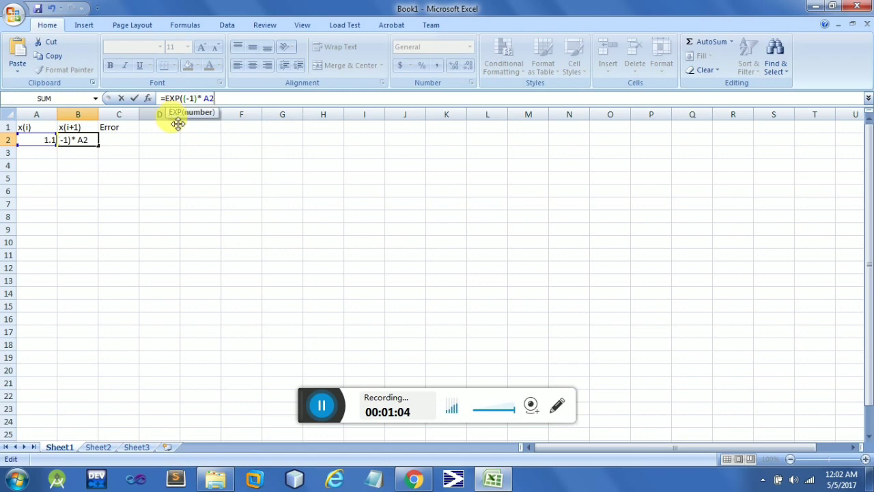
text())
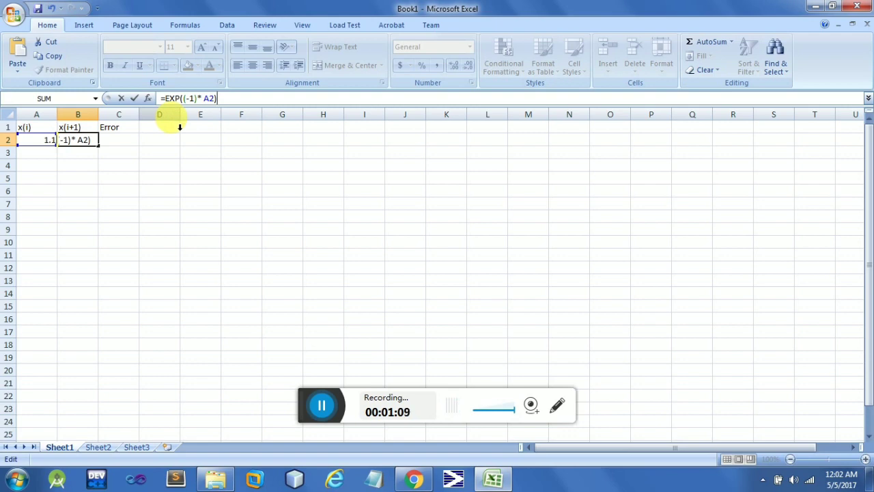
key(Return)
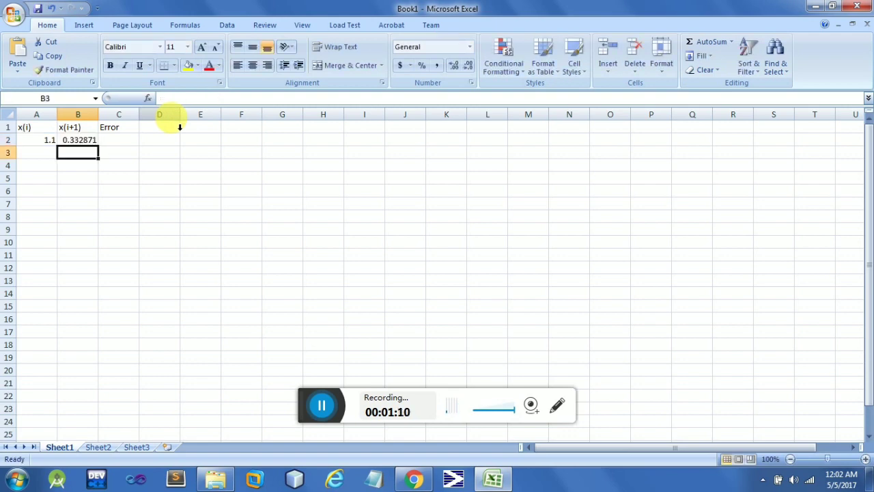
key(Up)
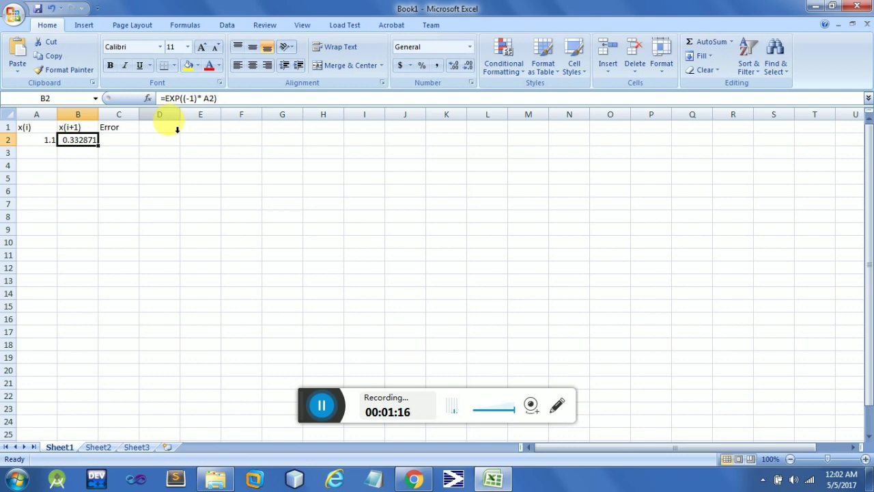
key(Left)
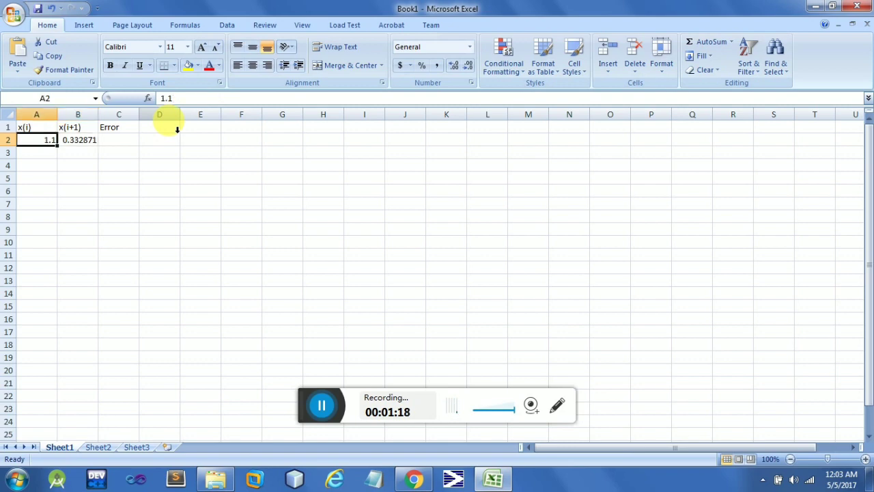
key(Down)
key(Up)
key(Right)
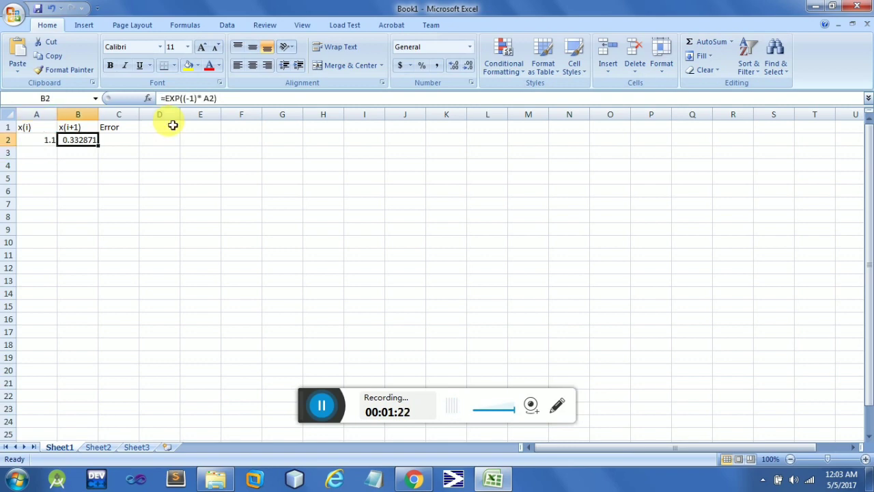
Enter the formula =B2 in A3 so it takes the previous row's x(i+1) value.
key(Down)
key(Left)
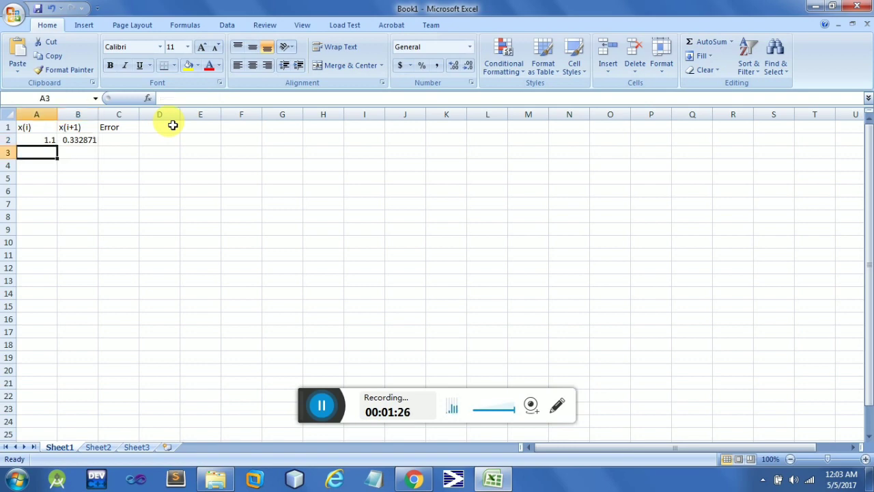
text(=)
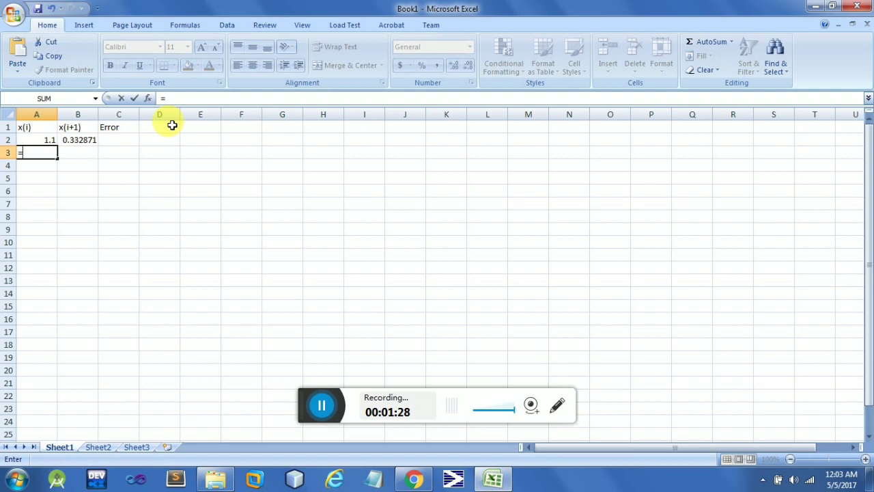
text(B)
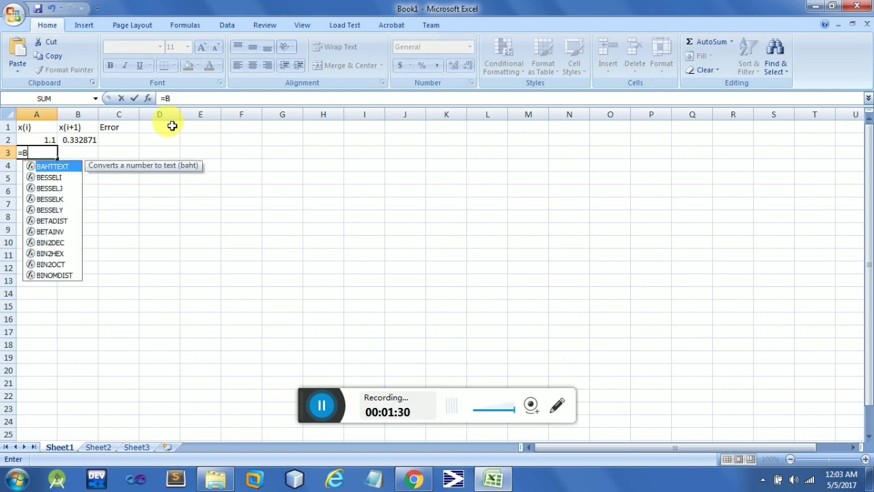
text(2)
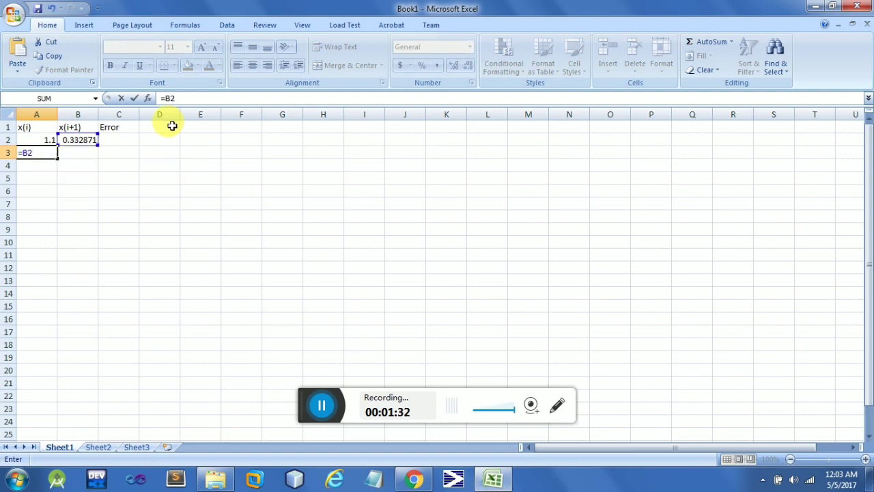
key(Return)
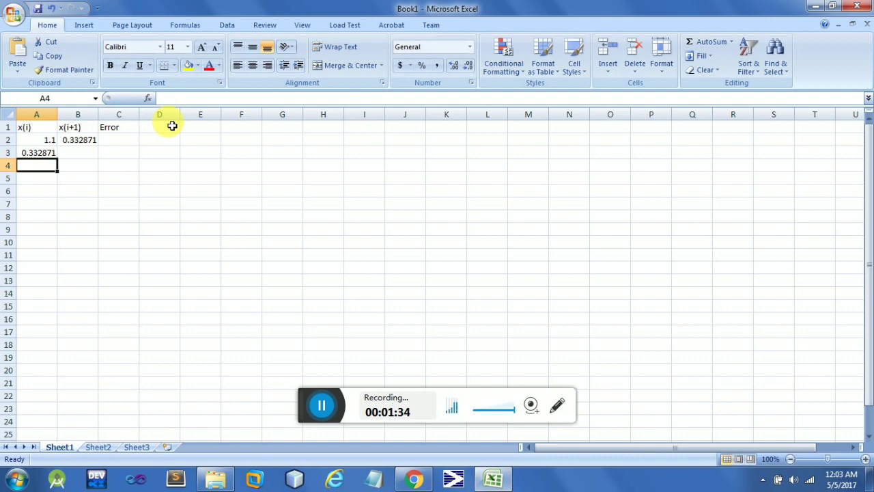
Fill the A3 formula down to A14 and the B2 formula down to B14.
key(Up)
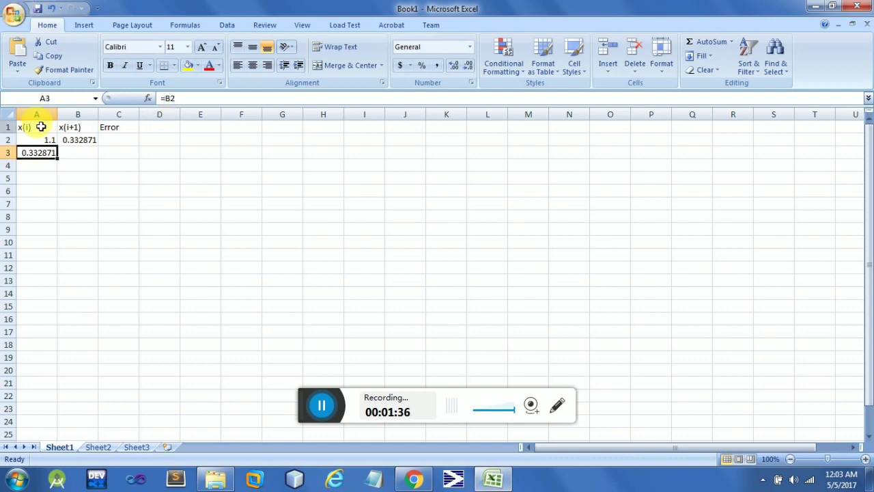
drag(58, 157, 61, 302)
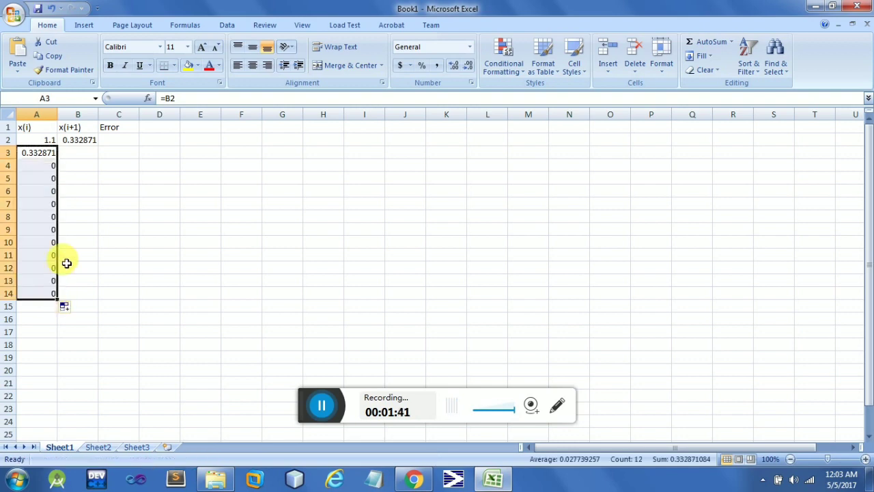
click(83, 140)
drag(99, 148, 108, 302)
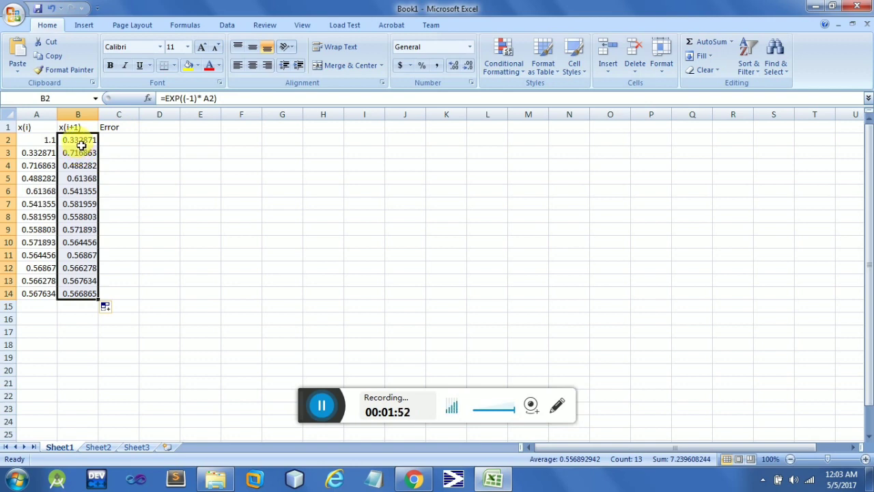
click(34, 204)
click(43, 153)
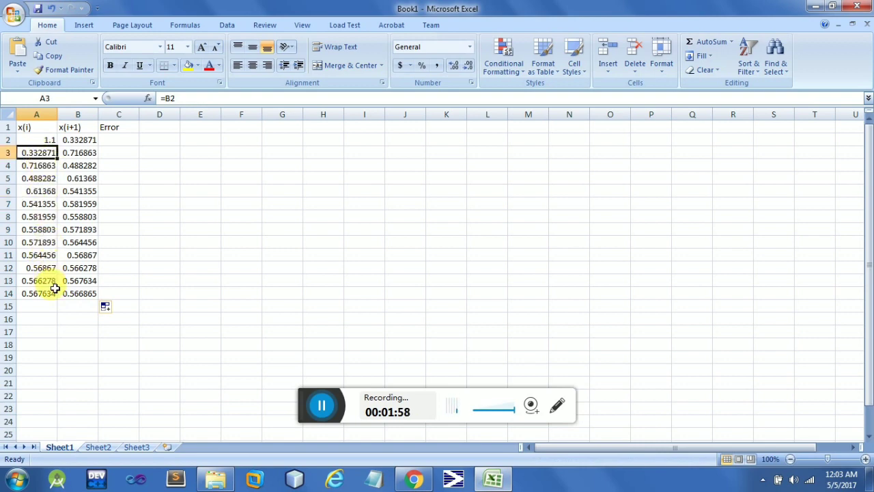
Enter the relative error formula =(B3-B2)/B3 in C3 of the Error column.
click(120, 154)
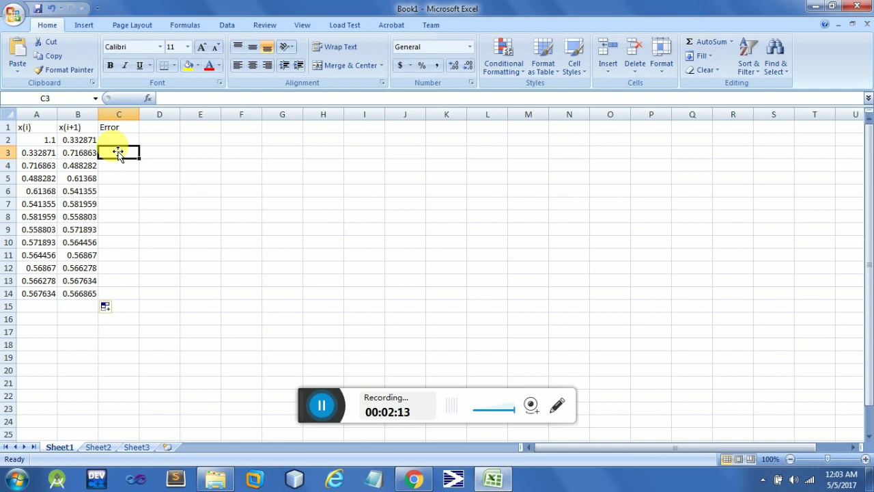
text(=)
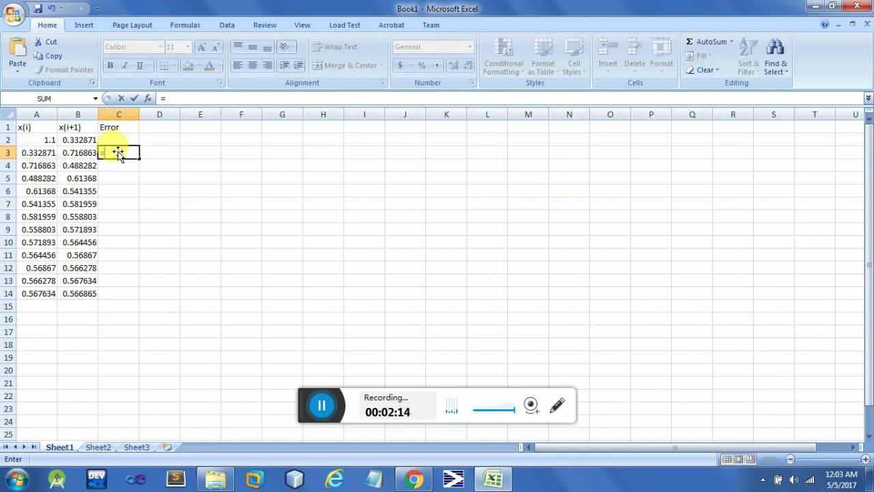
text((B)
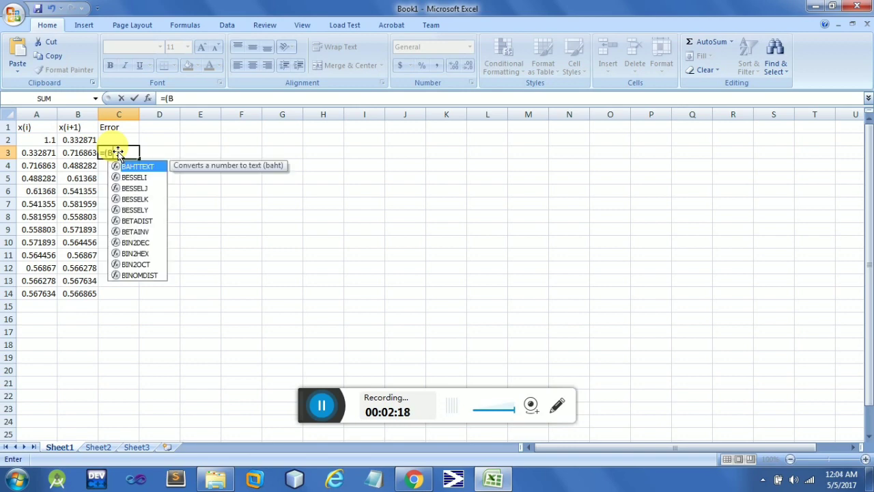
text(3-)
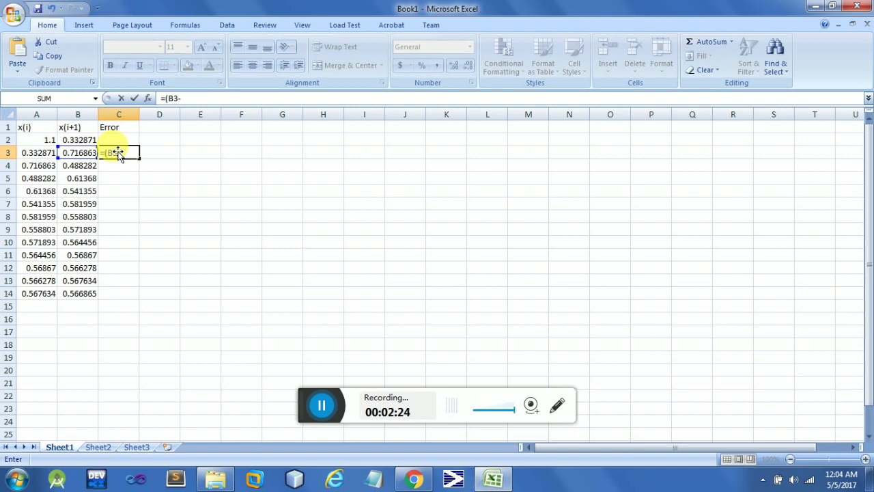
text(B)
key(BackSpace)
text(B2)/B)
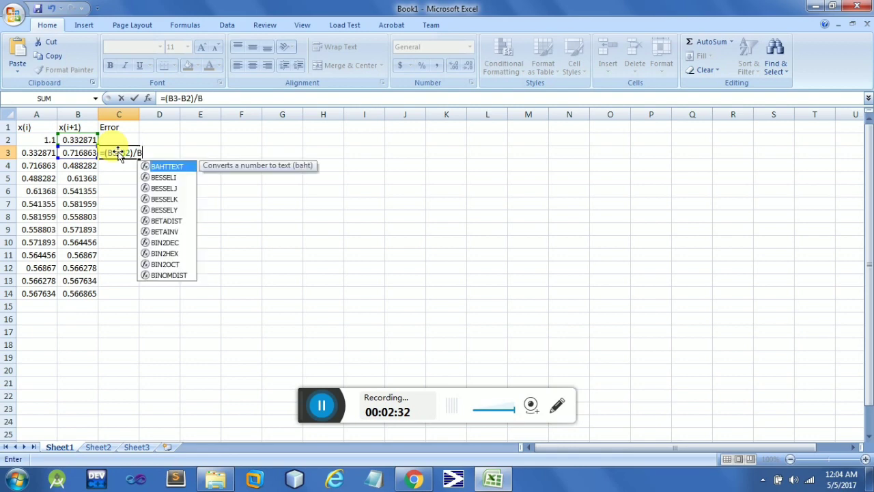
text(3)
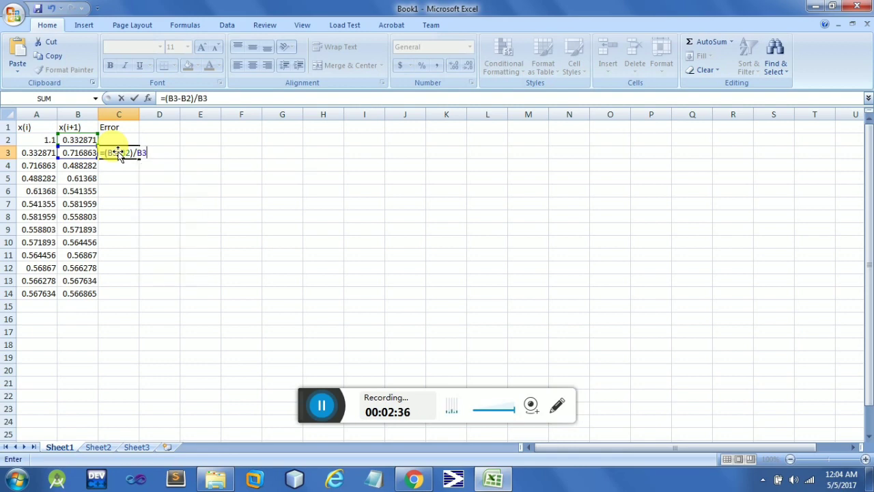
key(Left)
key(Left)
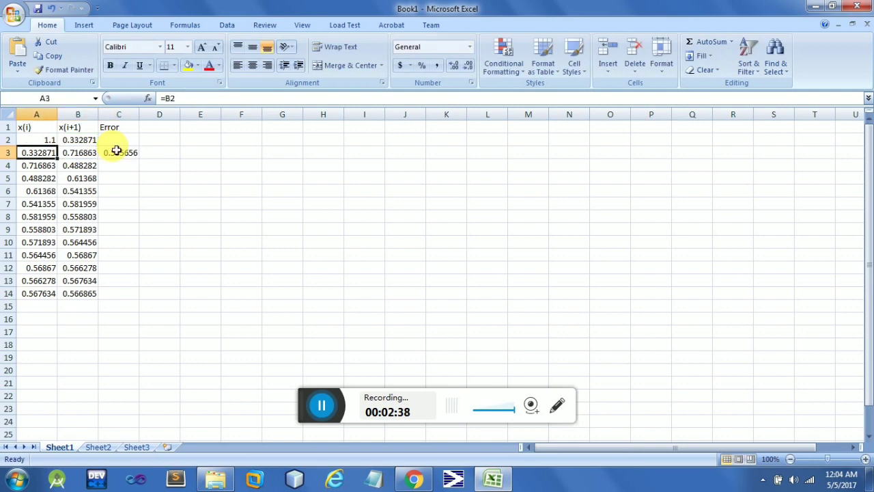
Wrap the C3 error formula in the absolute value function so it reads =ABS((B3-B2)/B3).
click(118, 152)
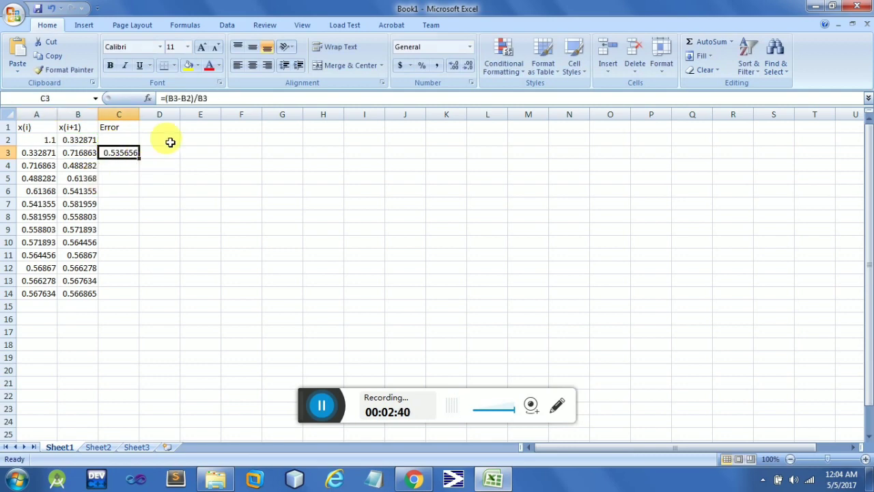
click(216, 100)
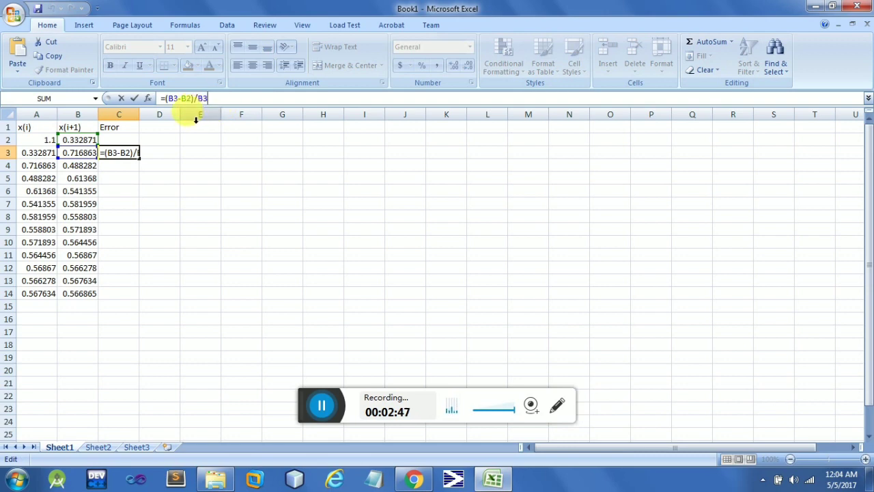
text())
key(Left)
key(Left)
key(Left)
key(Left)
key(Left)
key(Left)
key(Left)
key(Left)
key(Left)
text(()
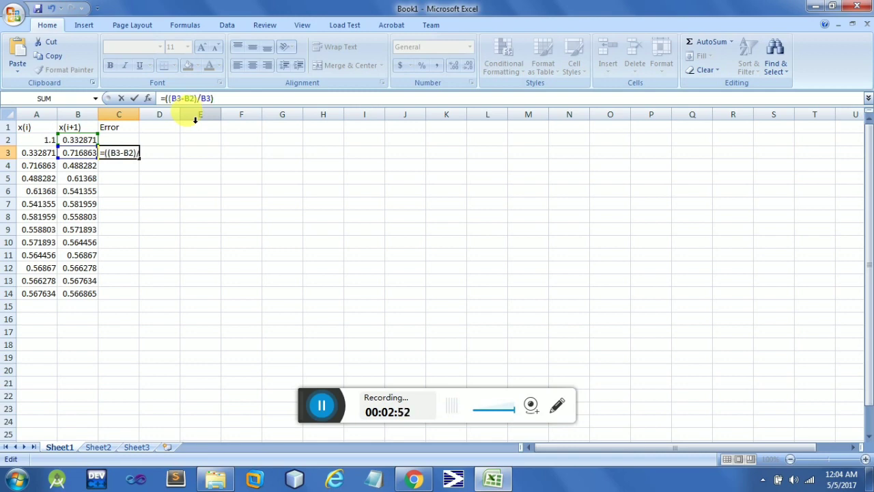
text(ABS)
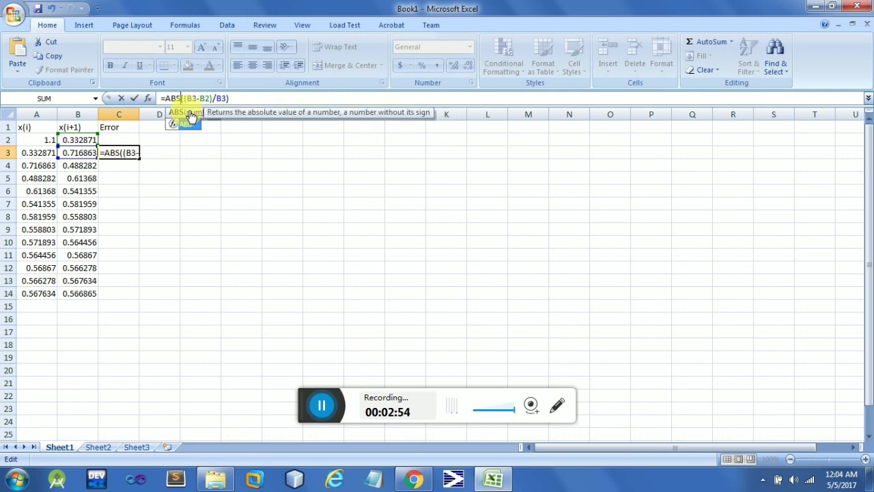
key(Right)
key(Right)
key(Right)
key(Right)
key(Right)
key(Right)
key(Right)
key(Right)
key(Right)
key(Right)
key(Right)
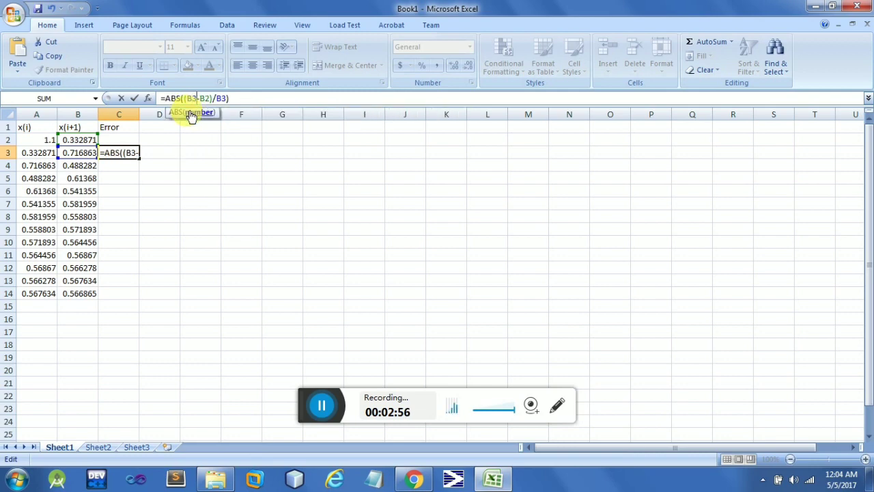
key(Right)
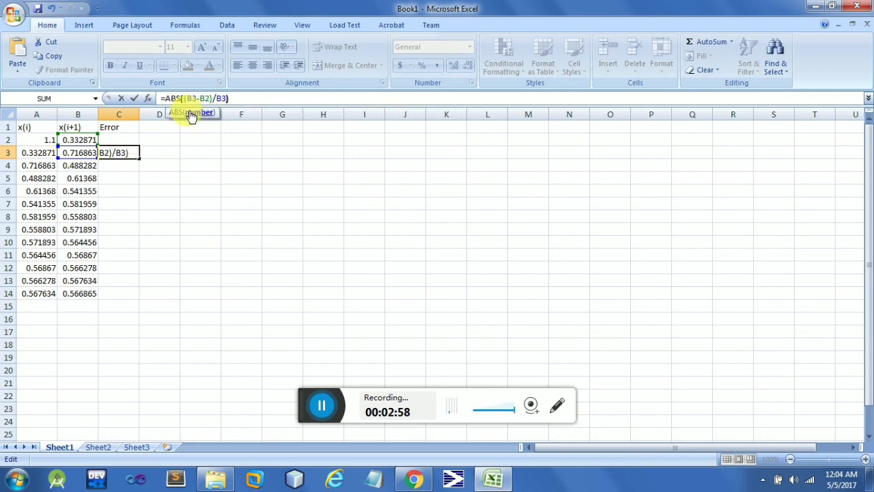
key(Return)
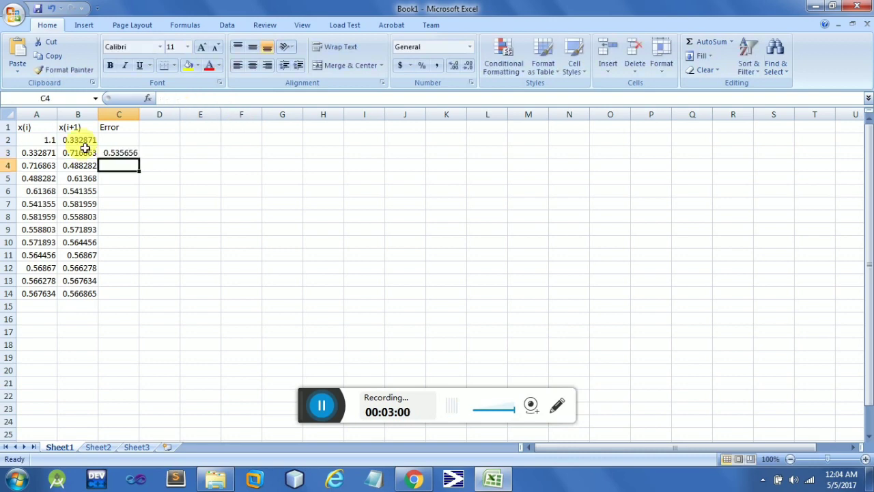
Fill the C3 error formula down to C14 and check the cells in the last row.
click(124, 153)
drag(149, 175, 145, 297)
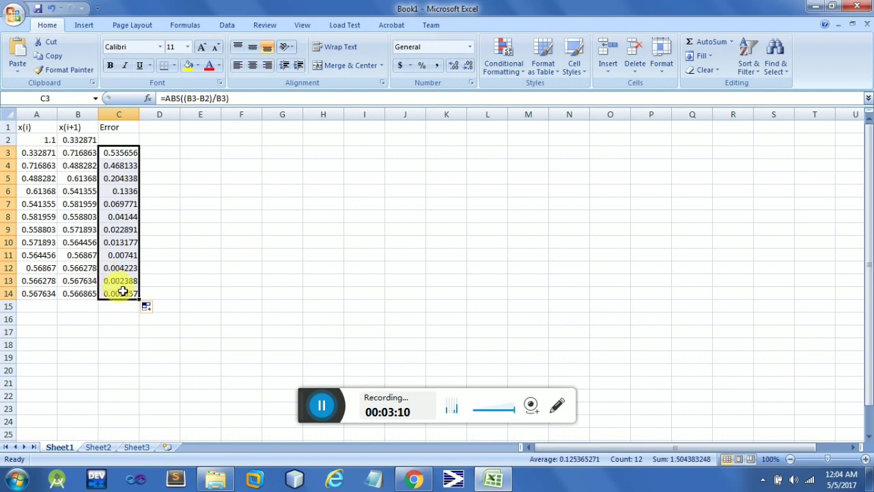
click(122, 284)
click(121, 308)
click(116, 294)
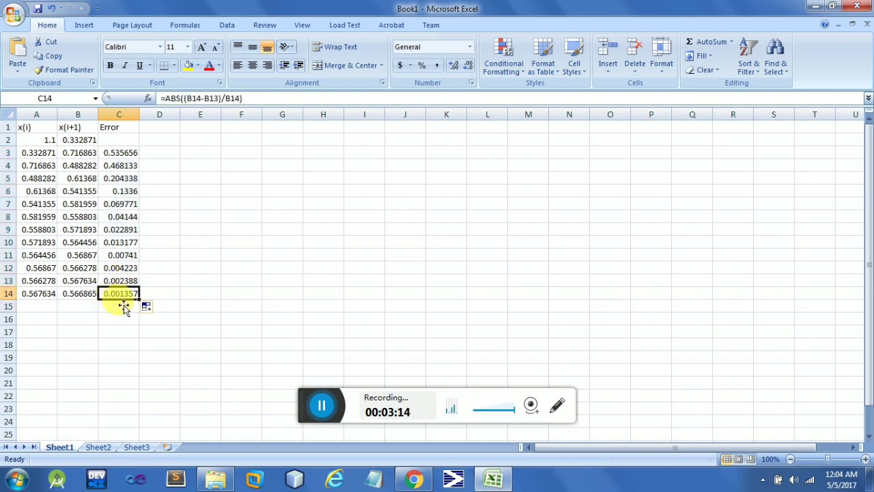
click(35, 295)
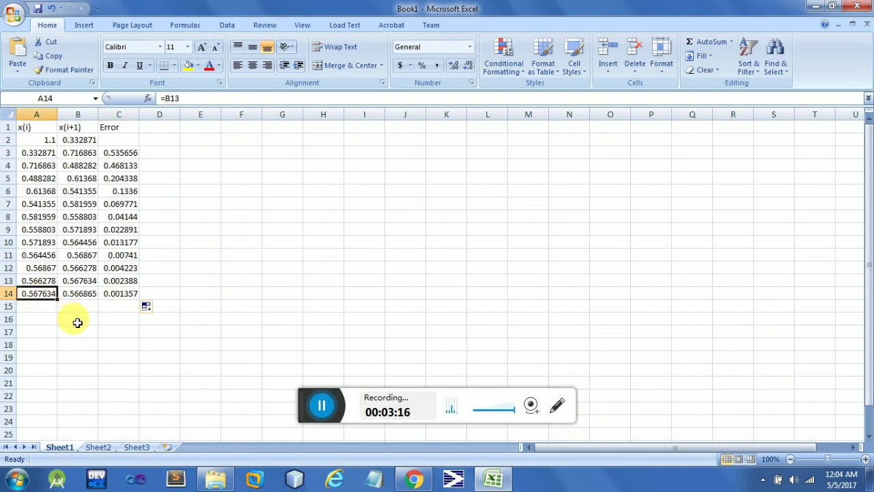